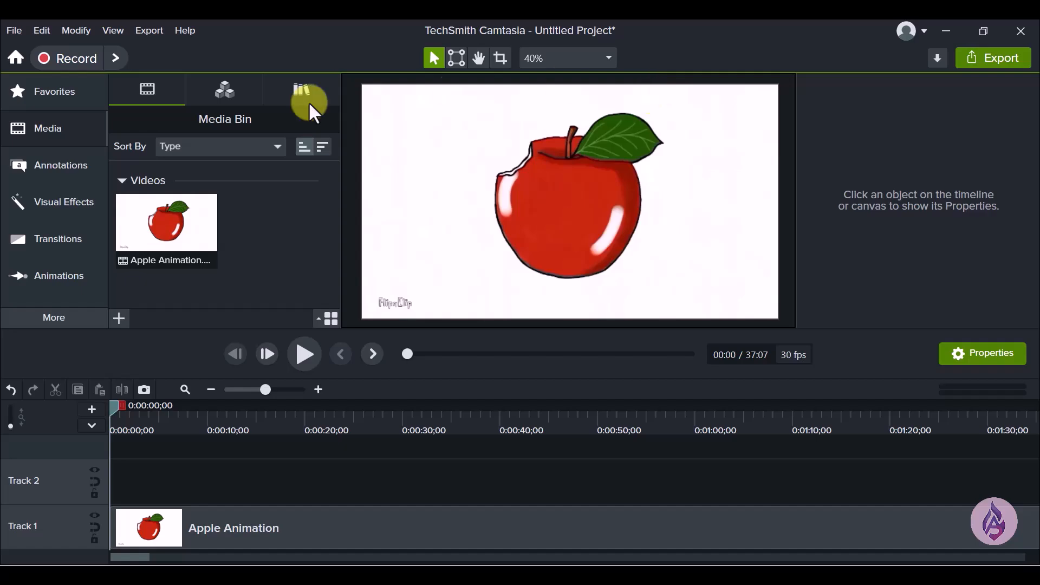
mouse_move(42, 129)
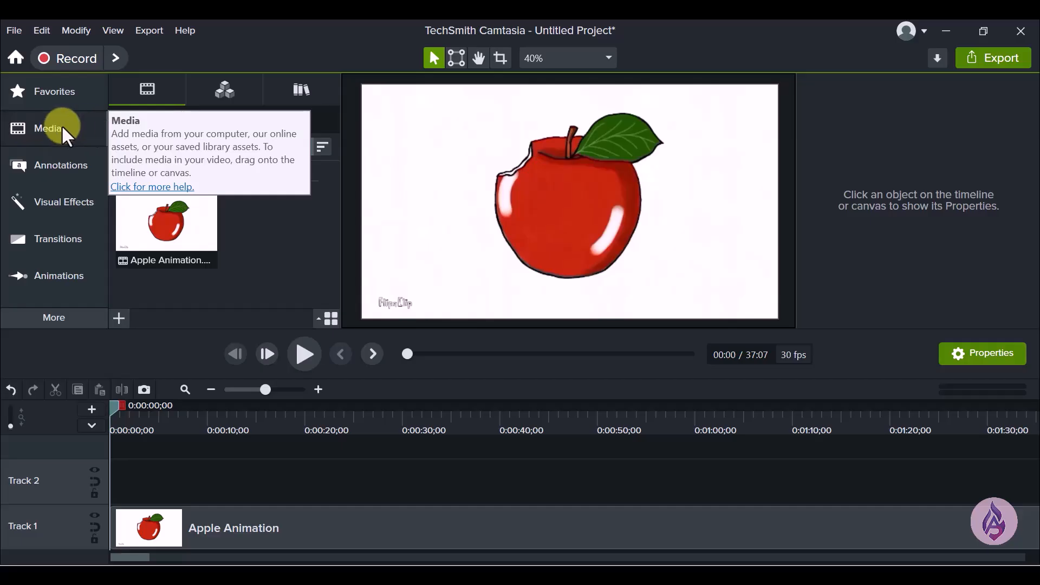
left_click(64, 129)
left_click(63, 129)
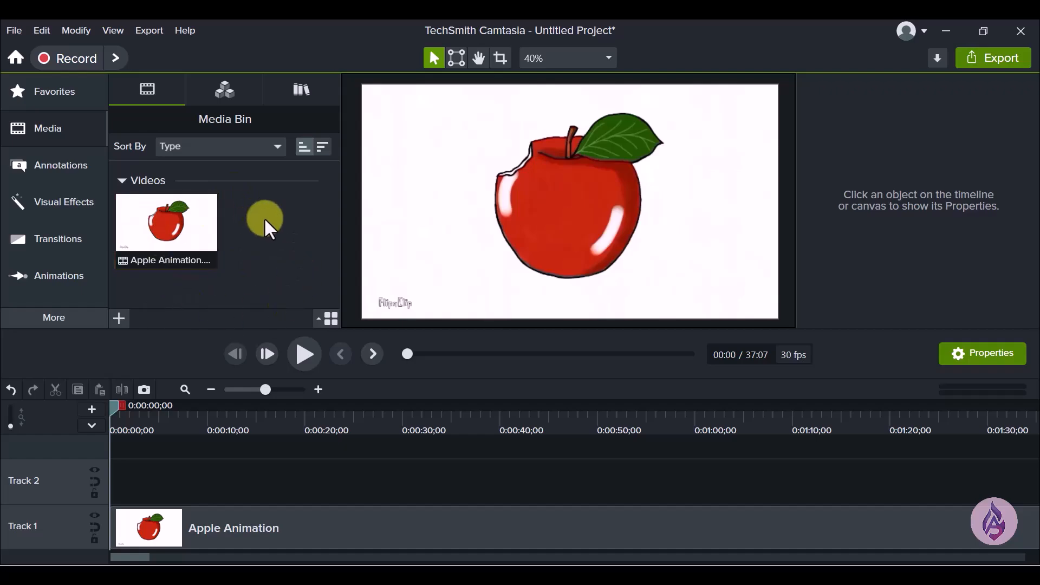
left_click(119, 320)
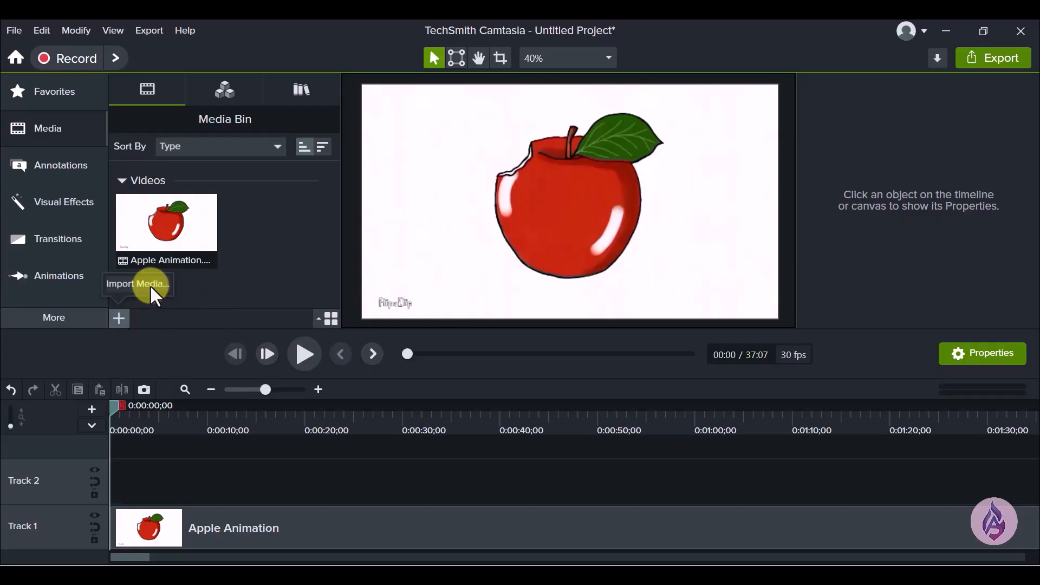
left_click(242, 272)
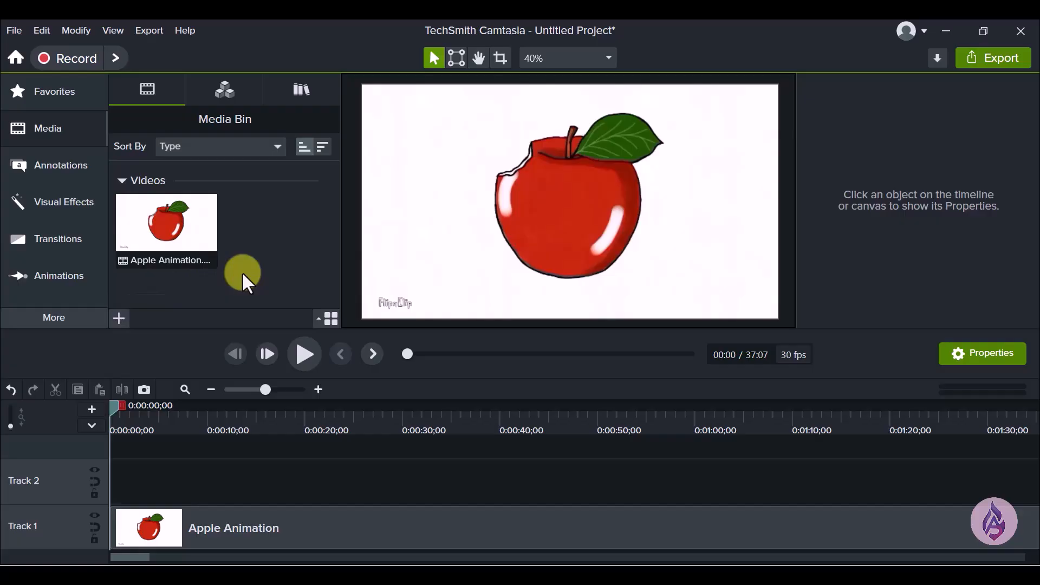
Check which caption file formats can be imported, and cancel the caption import
left_click(10, 31)
mouse_move(74, 209)
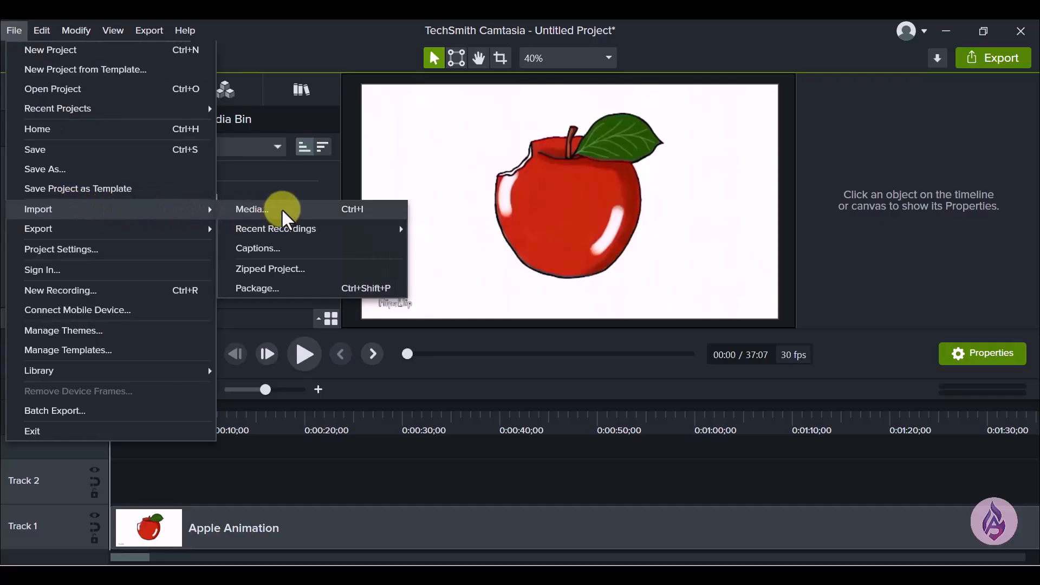
mouse_move(343, 230)
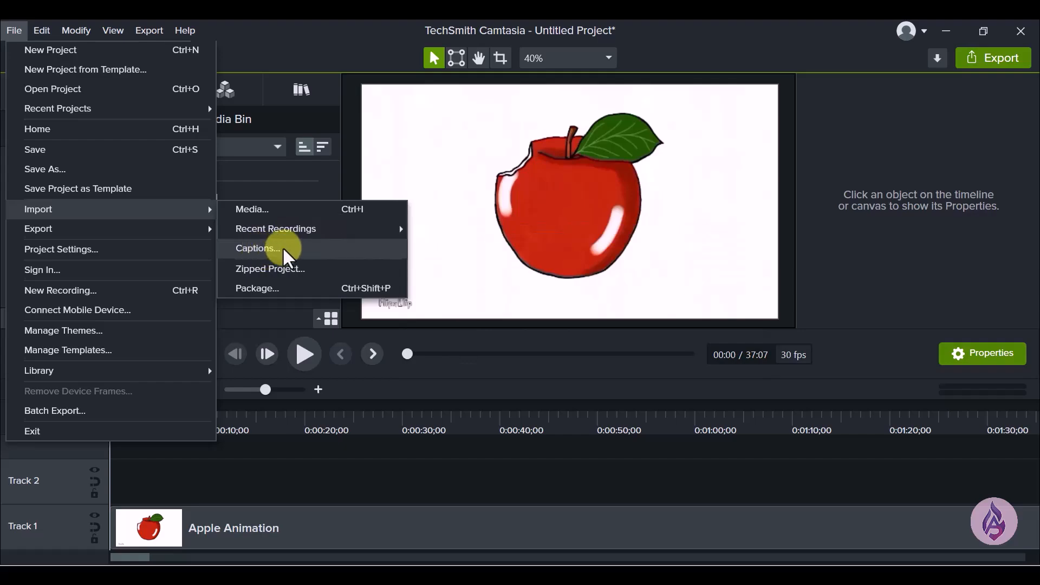
left_click(262, 248)
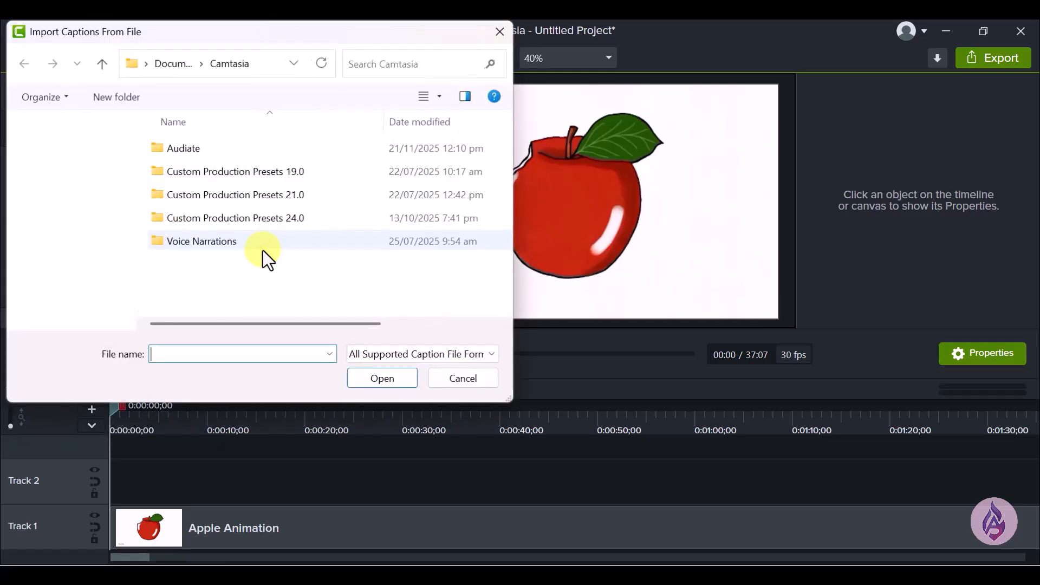
left_click(446, 355)
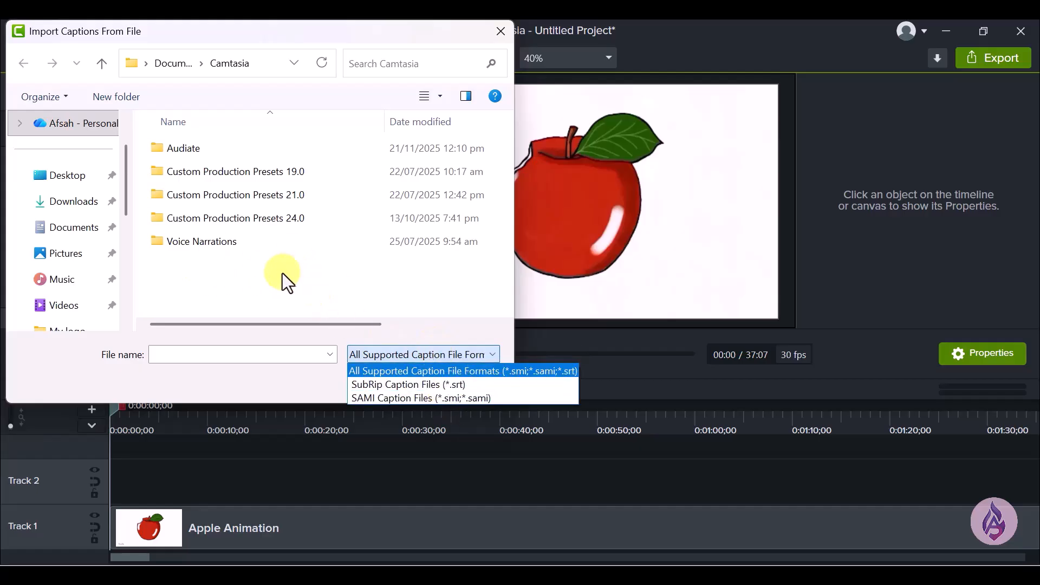
left_click(274, 389)
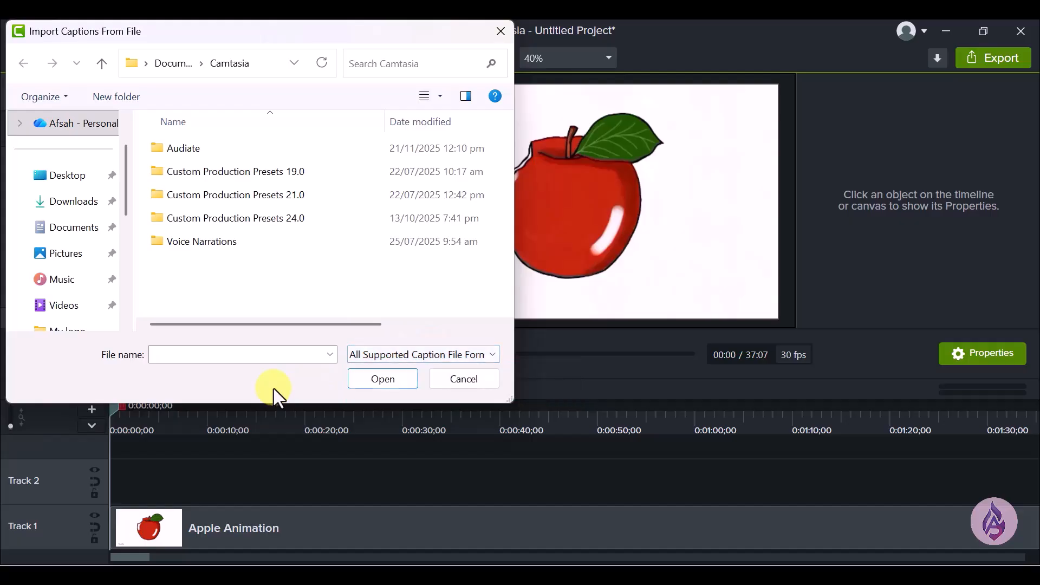
left_click(477, 379)
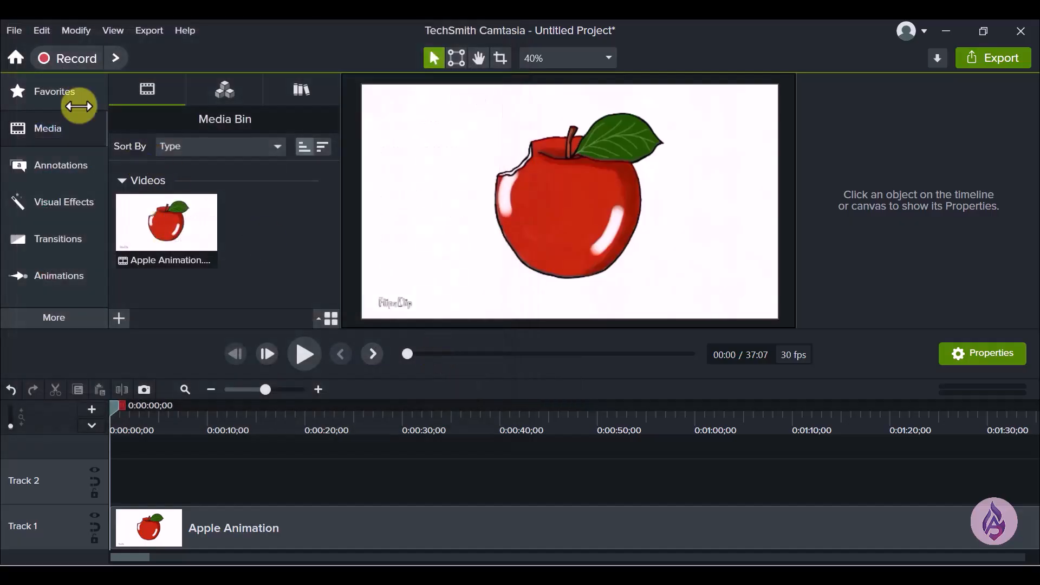
View the media import file chooser and close it without importing a file
left_click(17, 31)
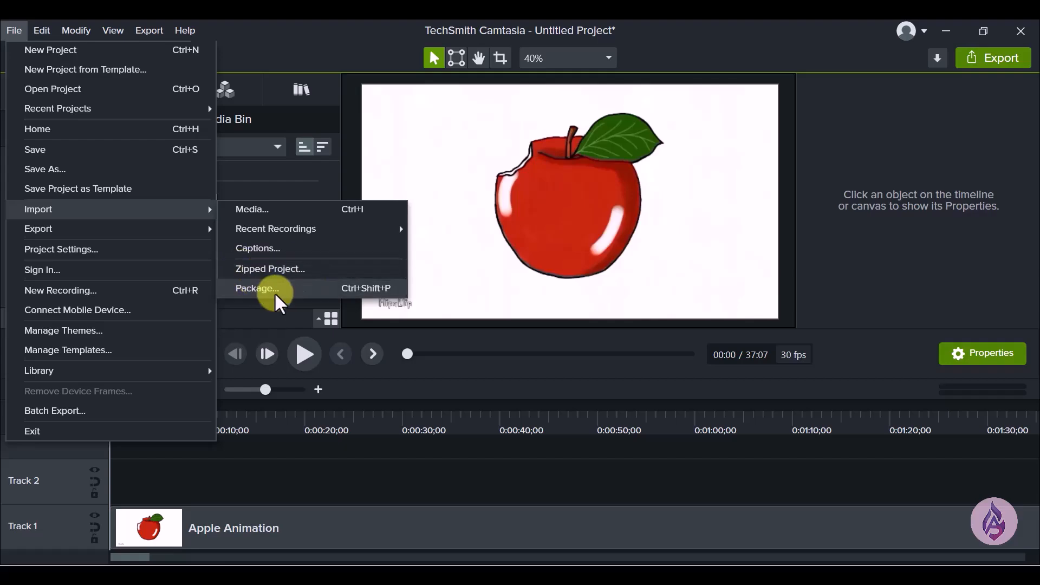
mouse_move(297, 236)
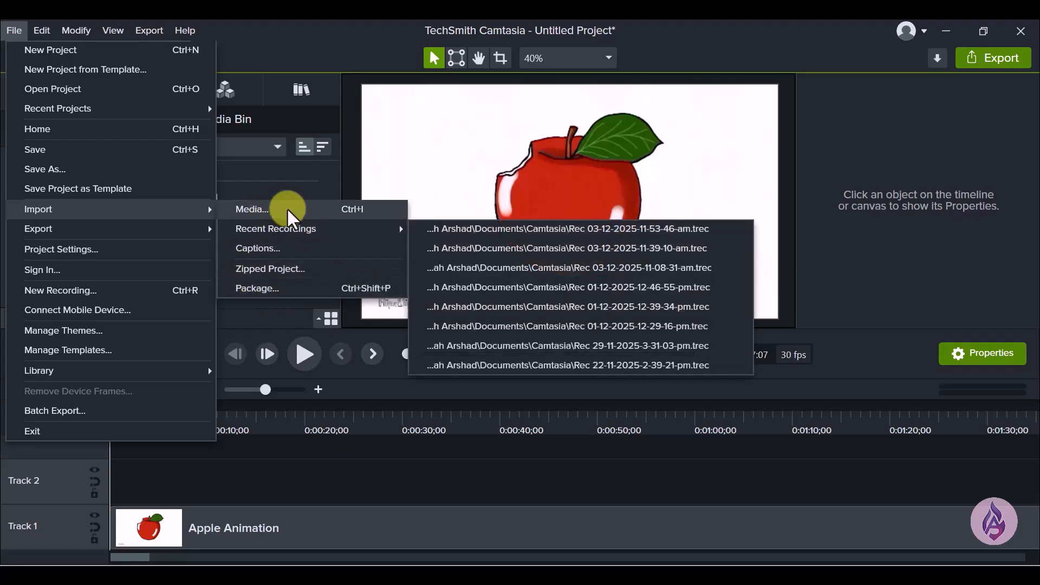
left_click(272, 208)
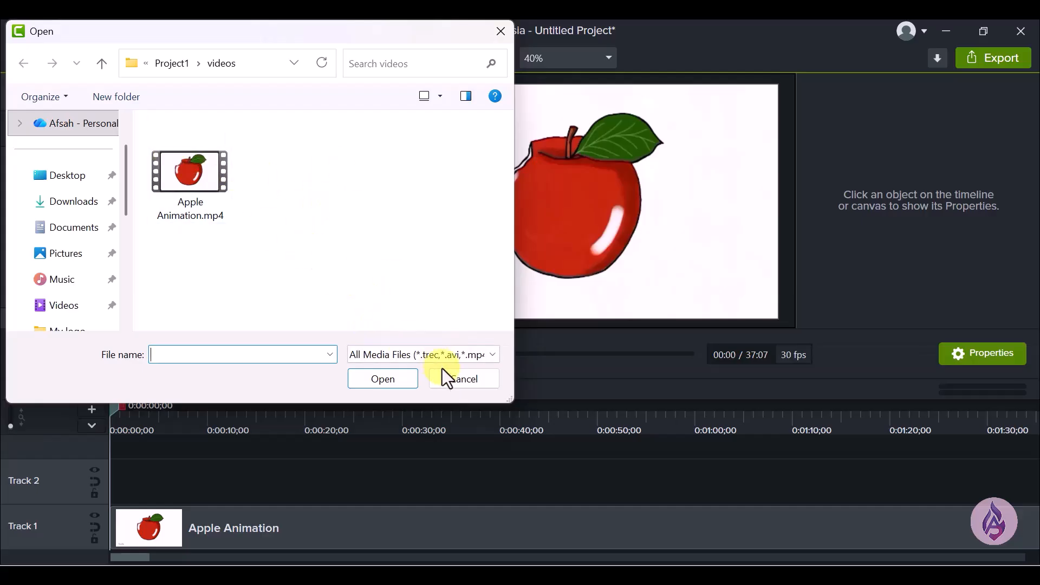
left_click(450, 383)
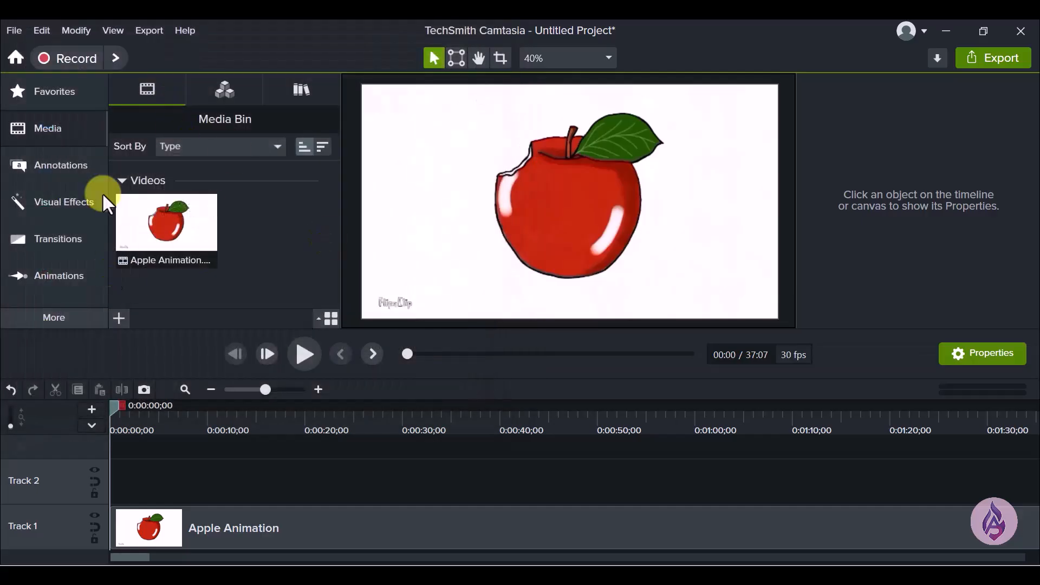
left_click(9, 31)
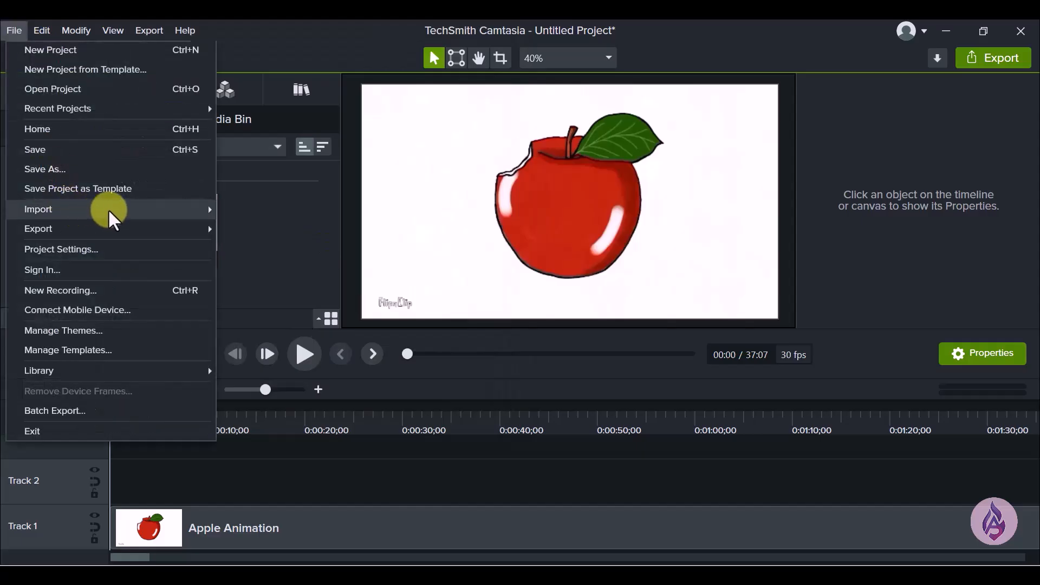
mouse_move(217, 209)
mouse_move(288, 232)
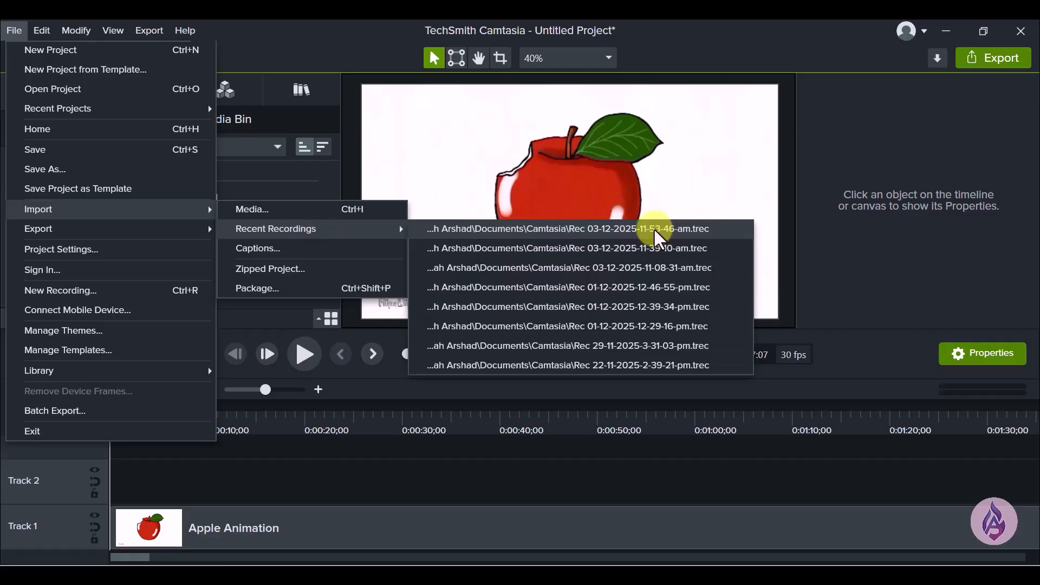
left_click(616, 232)
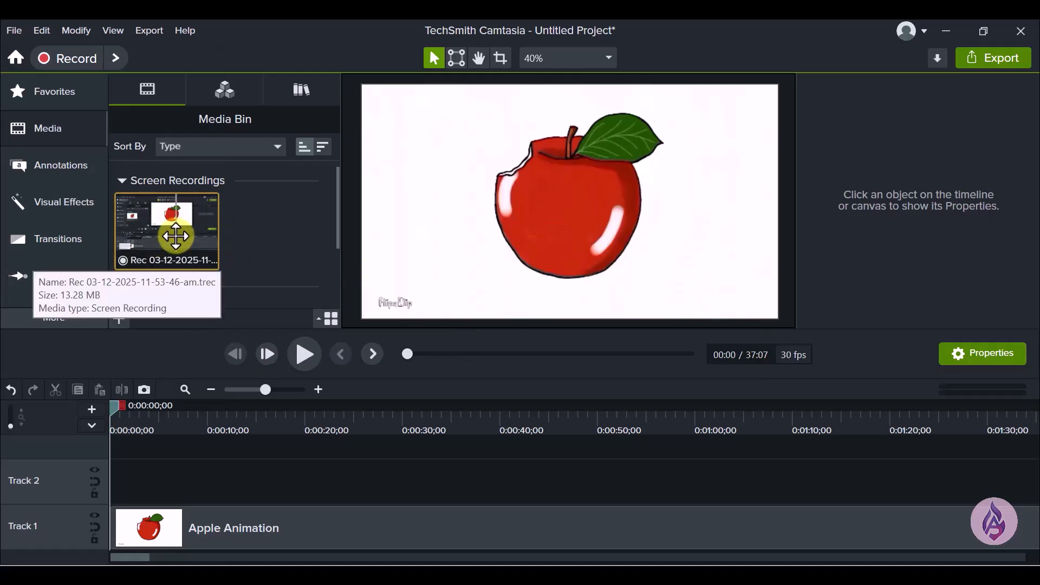
left_click_drag(176, 236, 244, 448)
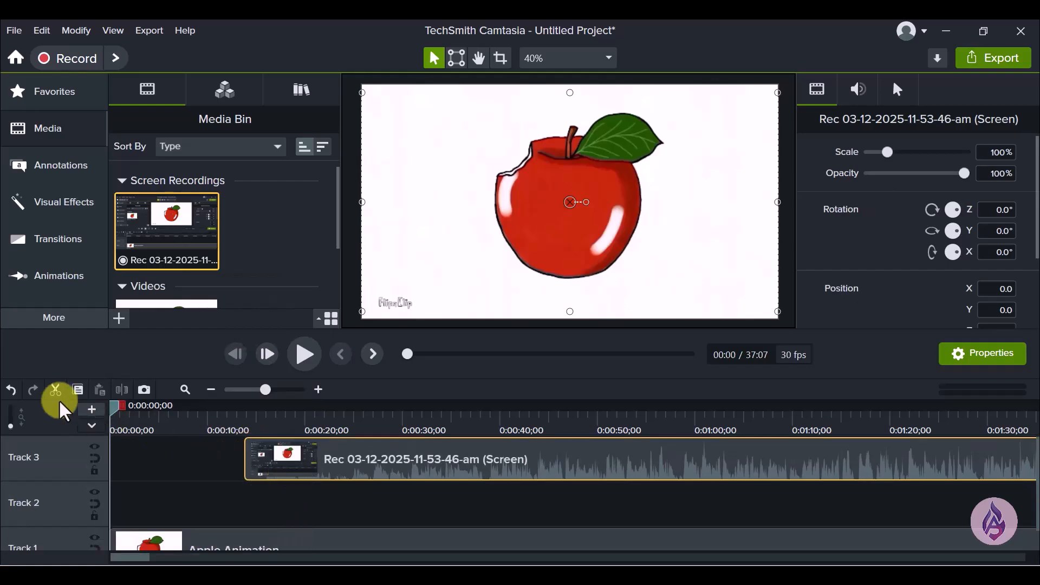
Undo placing the screen recording on the timeline and delete it from the Media Bin
left_click(12, 388)
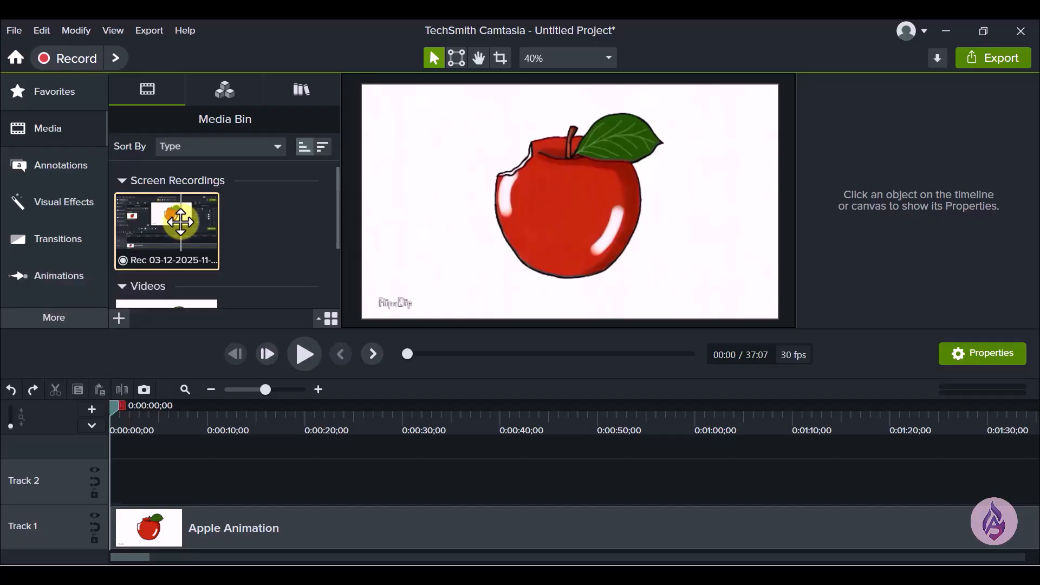
key("Delete")
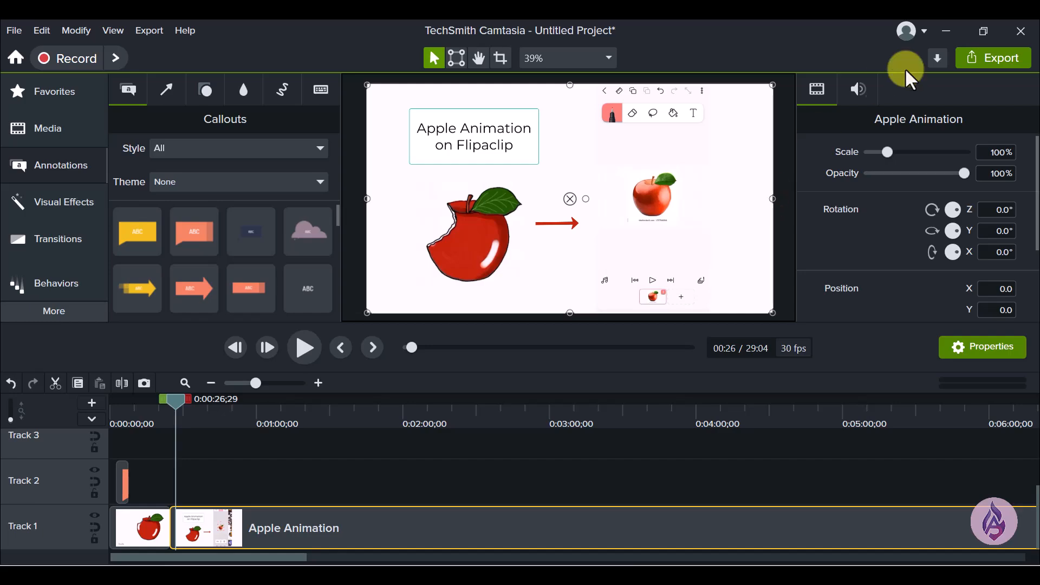
Begin a local file export named dcdc with the file type MP4 (recommended)
left_click(974, 57)
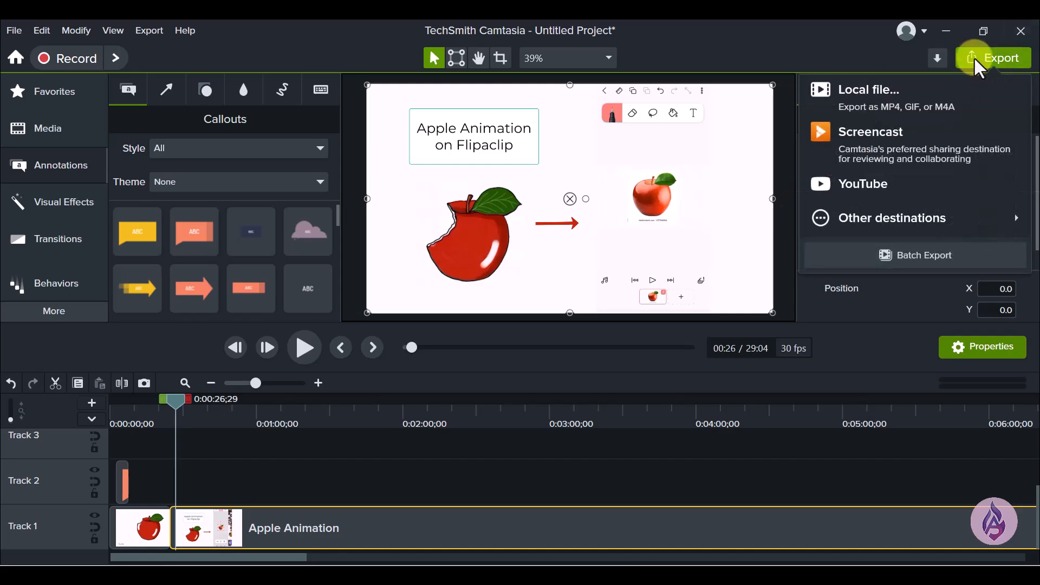
left_click(914, 111)
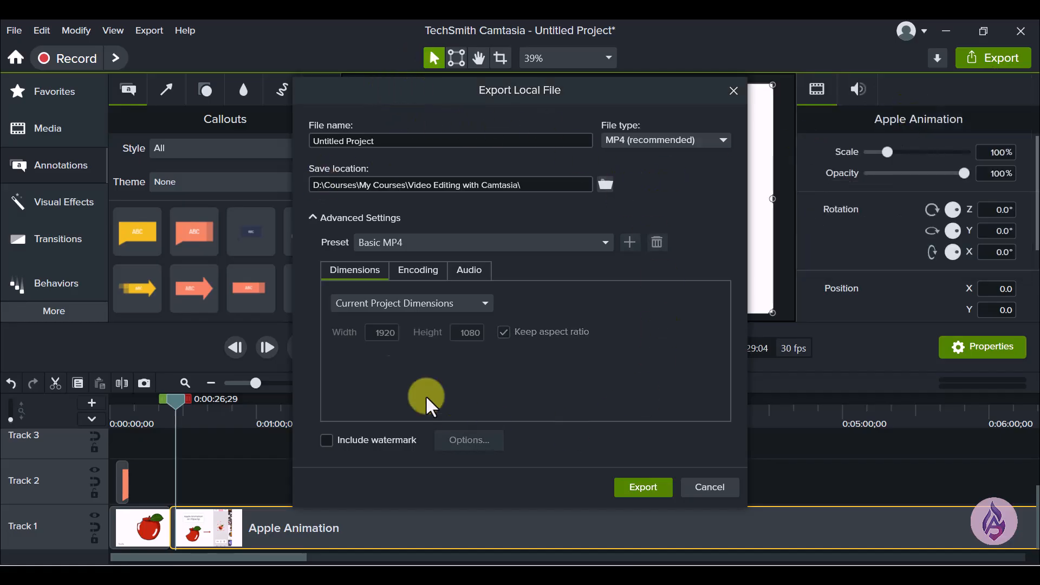
left_click(389, 140)
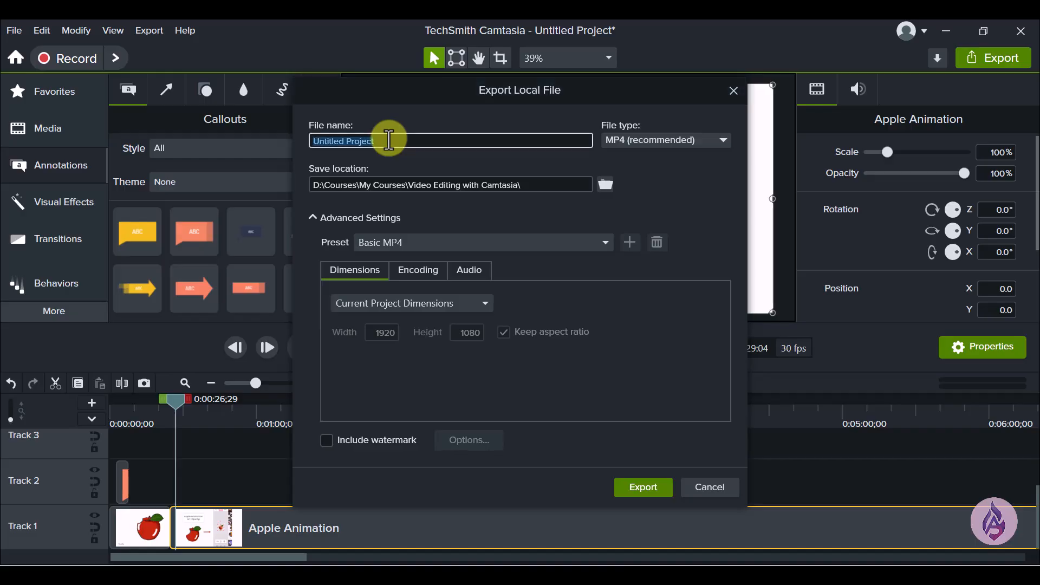
type("dcdc")
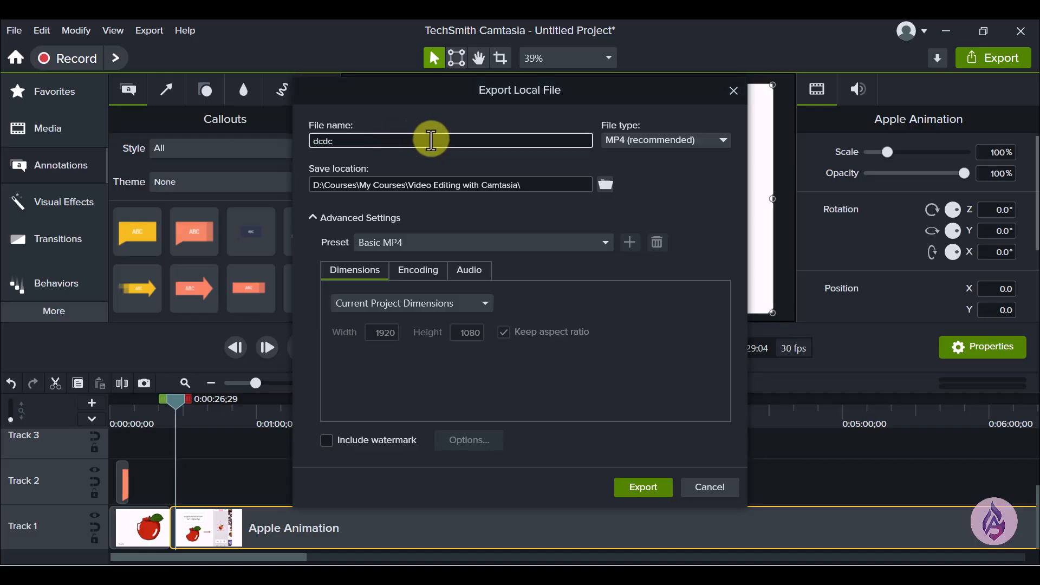
left_click(659, 145)
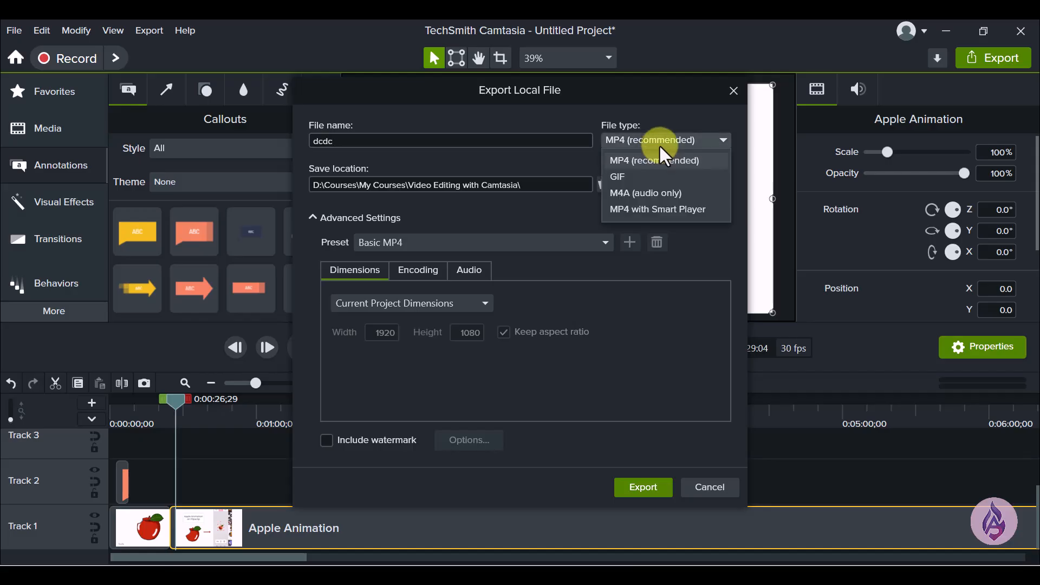
left_click(655, 162)
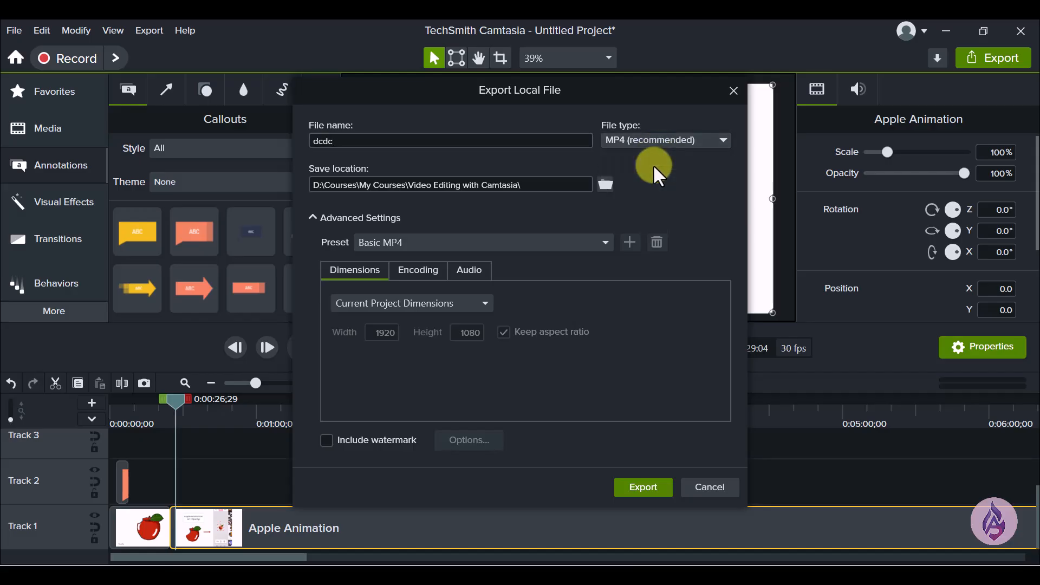
Set the export's save location to the Desktop folder
left_click(564, 184)
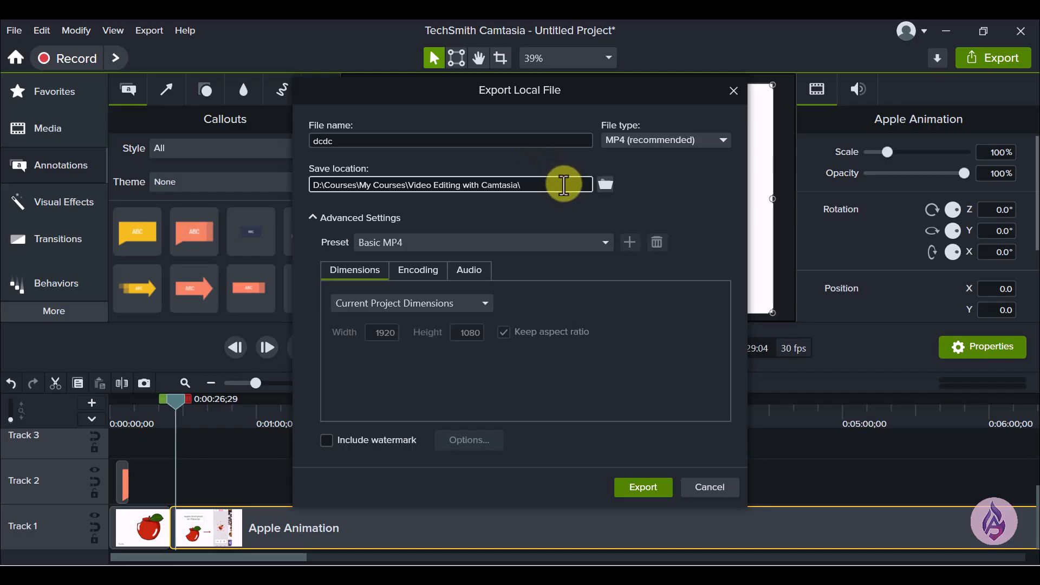
left_click(601, 187)
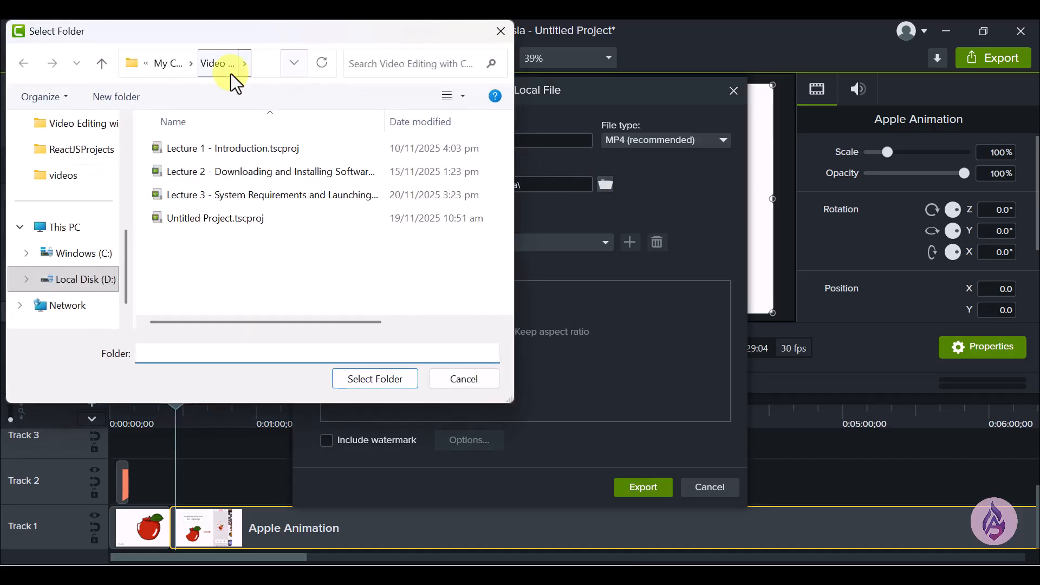
left_click(119, 279)
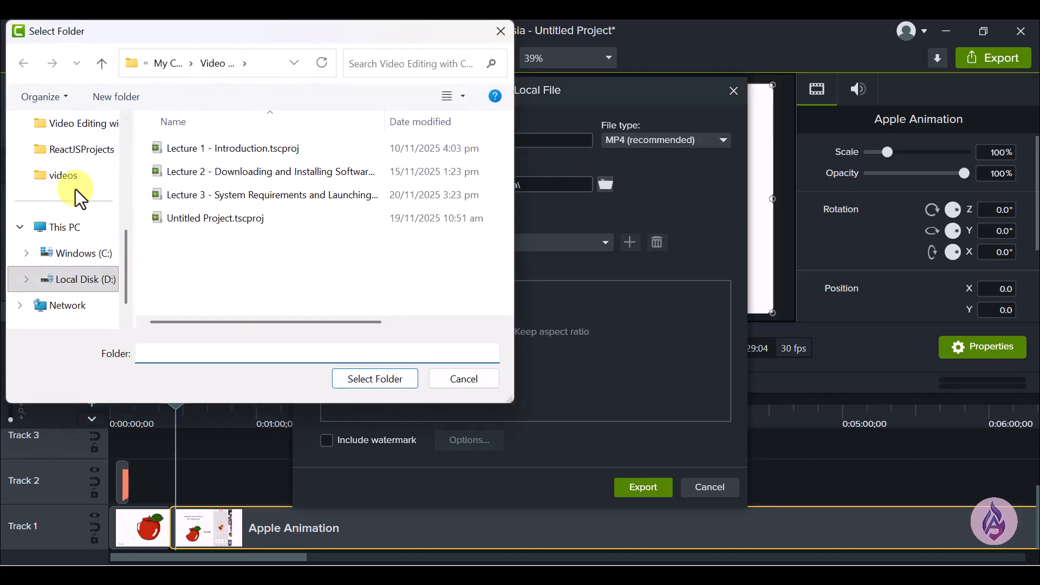
scroll(76, 193, "up", 6)
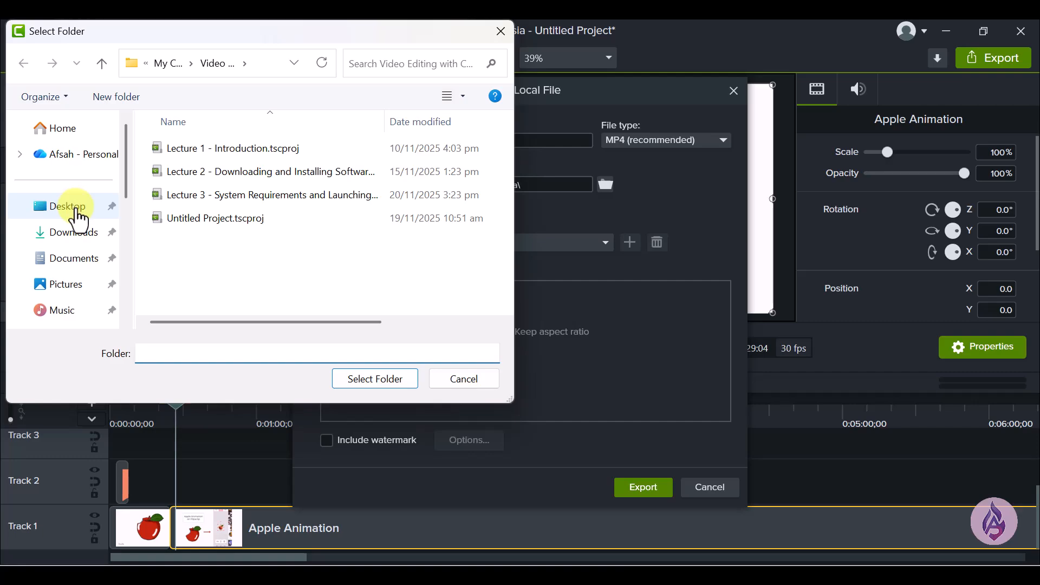
left_click(77, 209)
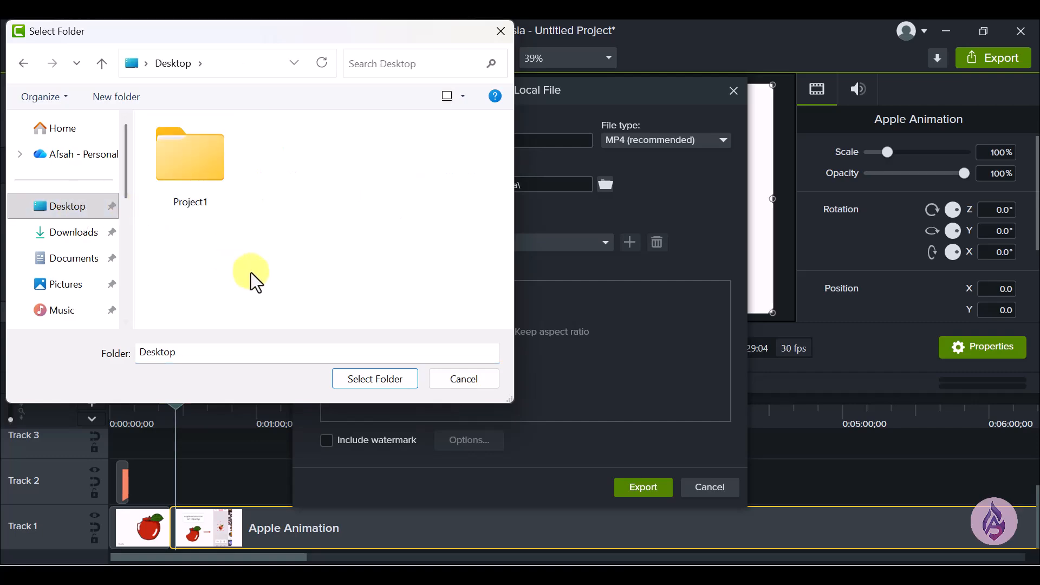
left_click(359, 381)
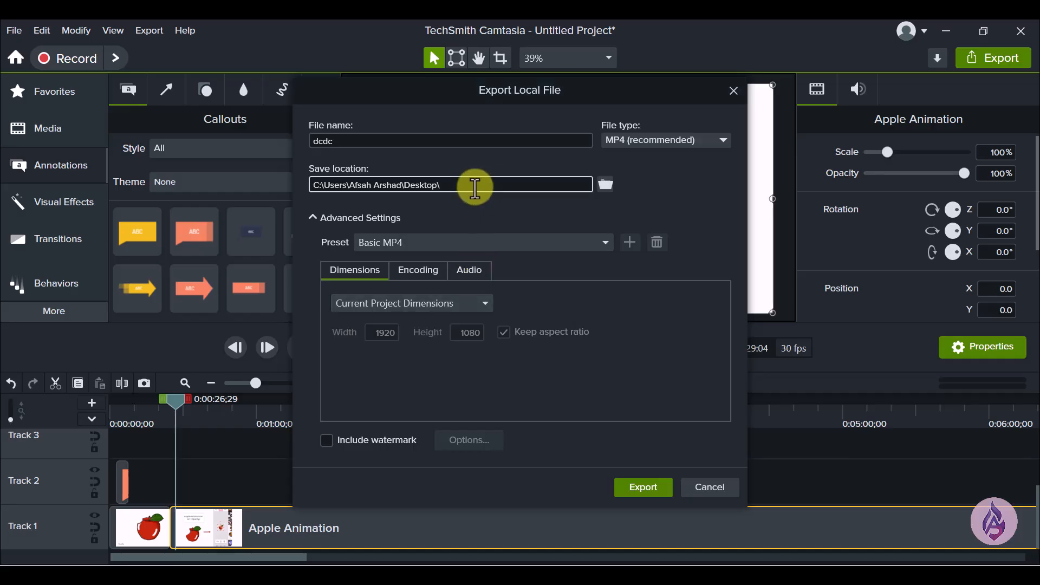
Review the available export presets and cancel the local file export
left_click(535, 248)
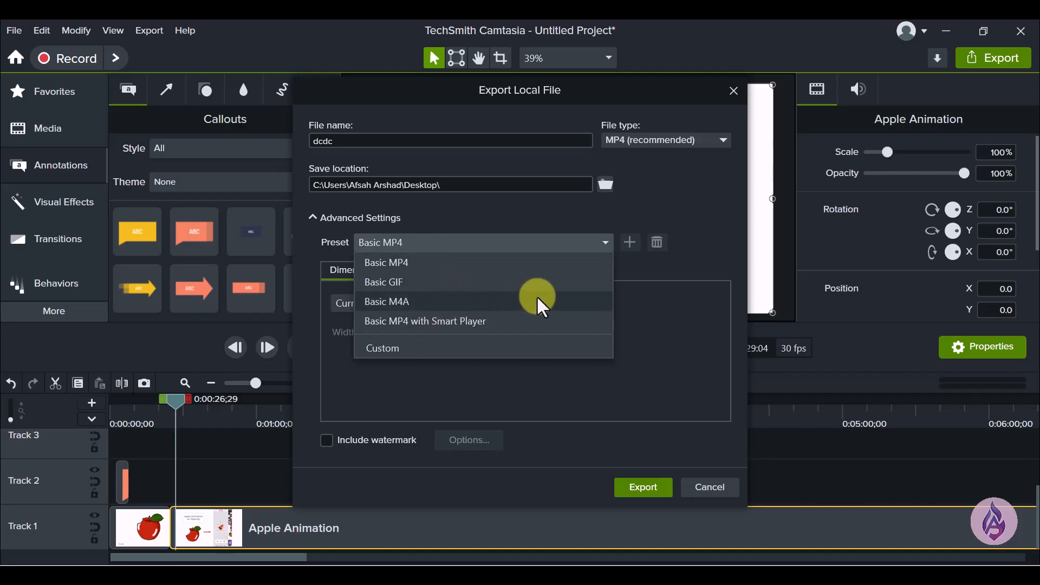
left_click(684, 283)
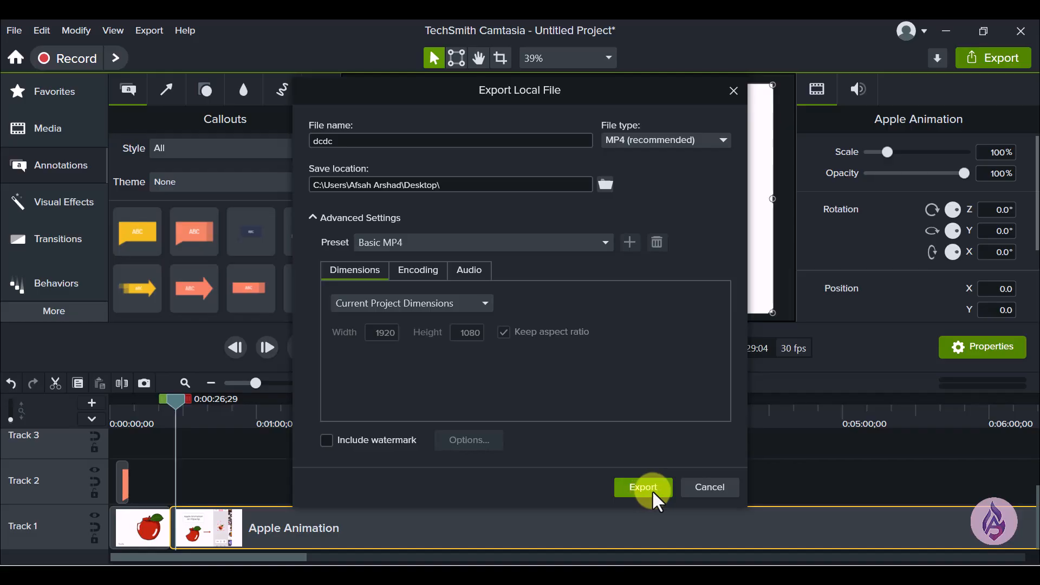
left_click(698, 486)
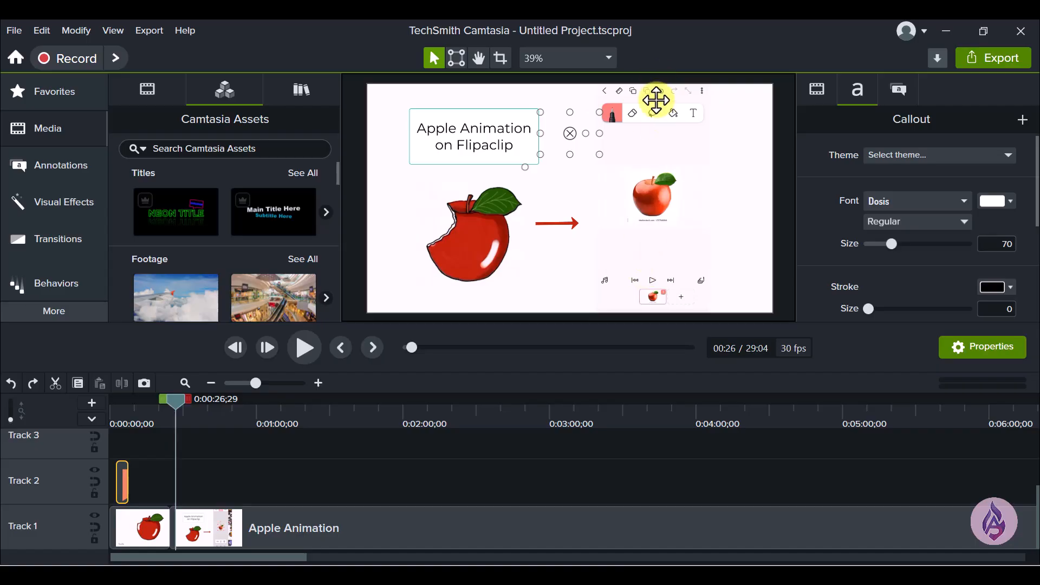
Start an audio-only export, review the available audio file types, and cancel the export
left_click(153, 31)
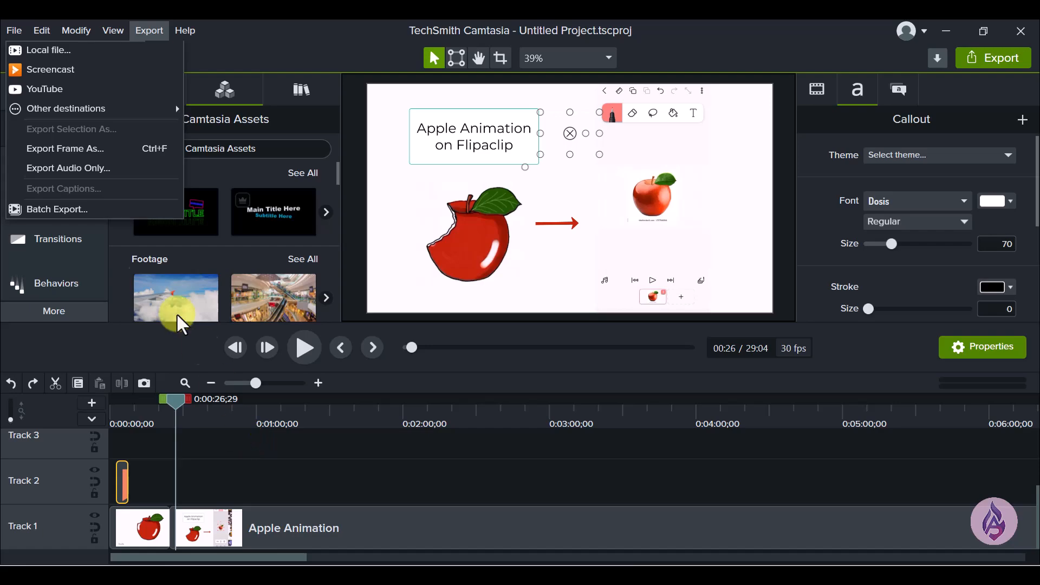
left_click(117, 166)
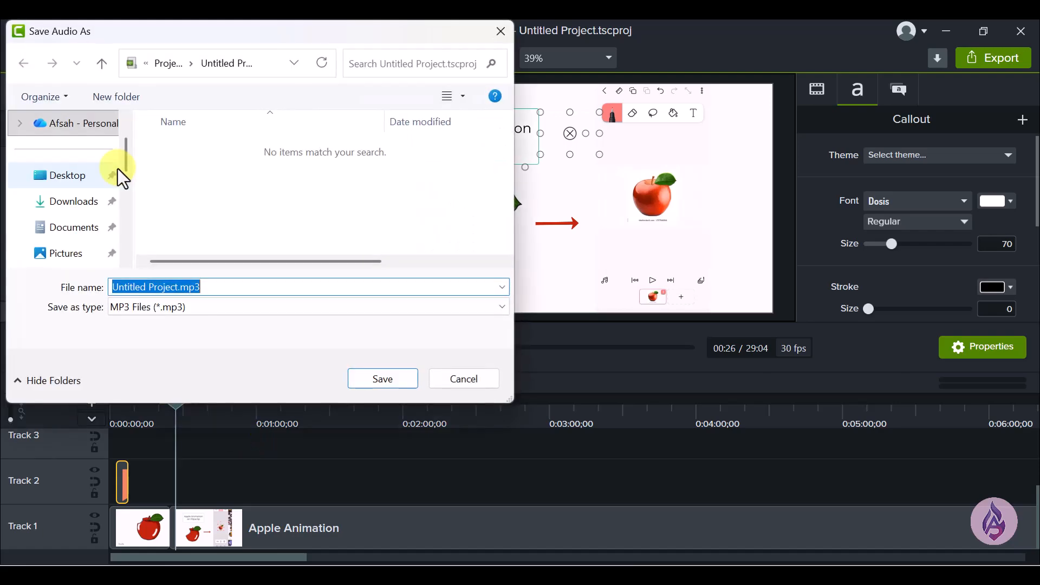
left_click(184, 312)
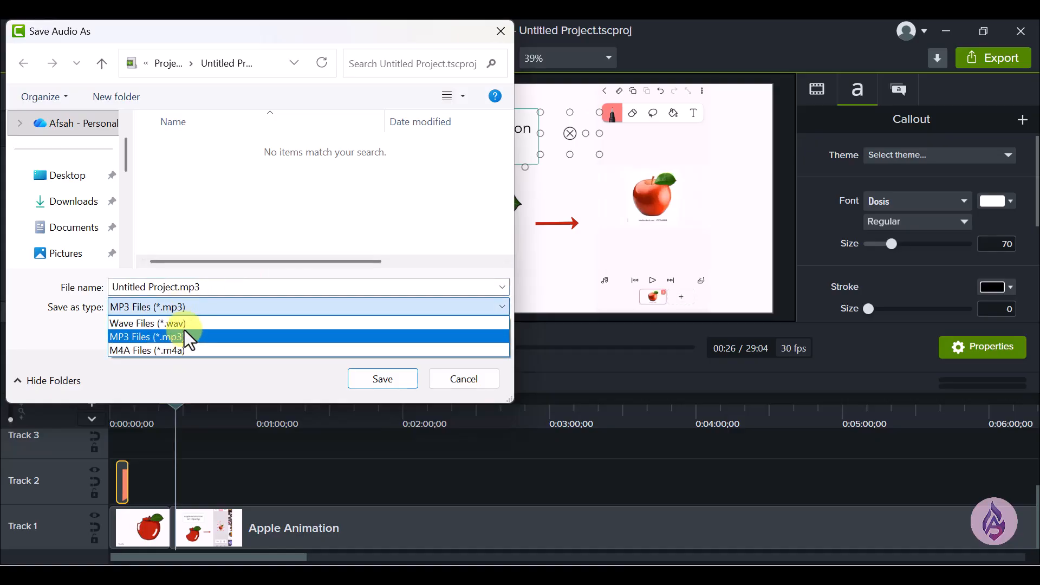
left_click(200, 398)
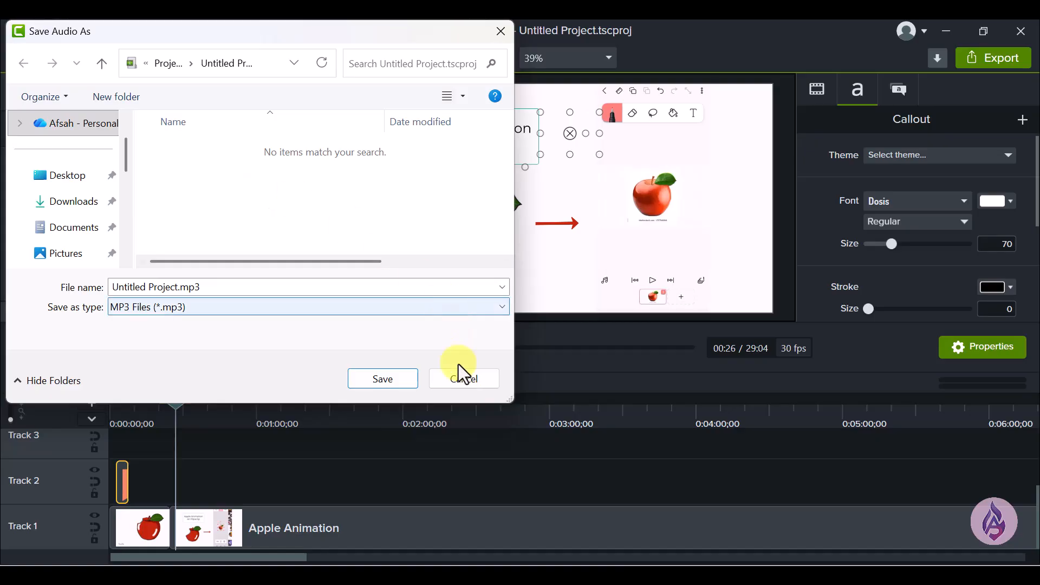
left_click(462, 382)
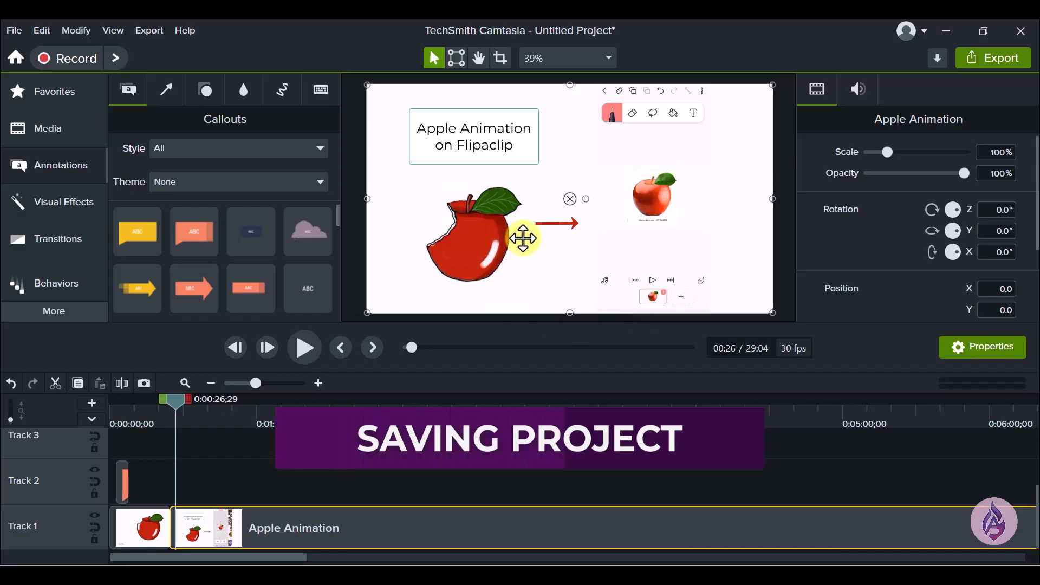
key("ctrl+s")
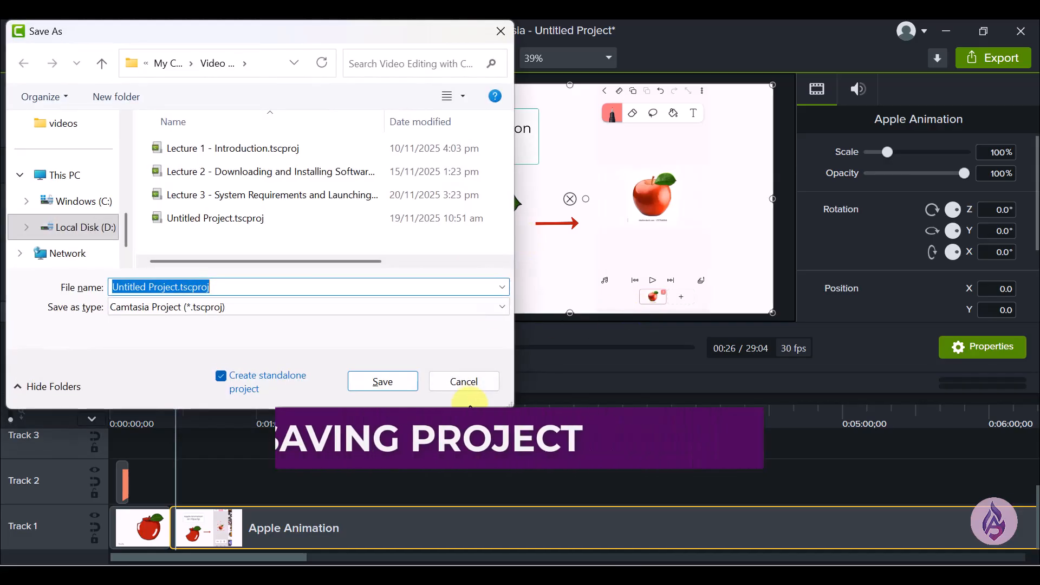
left_click(465, 389)
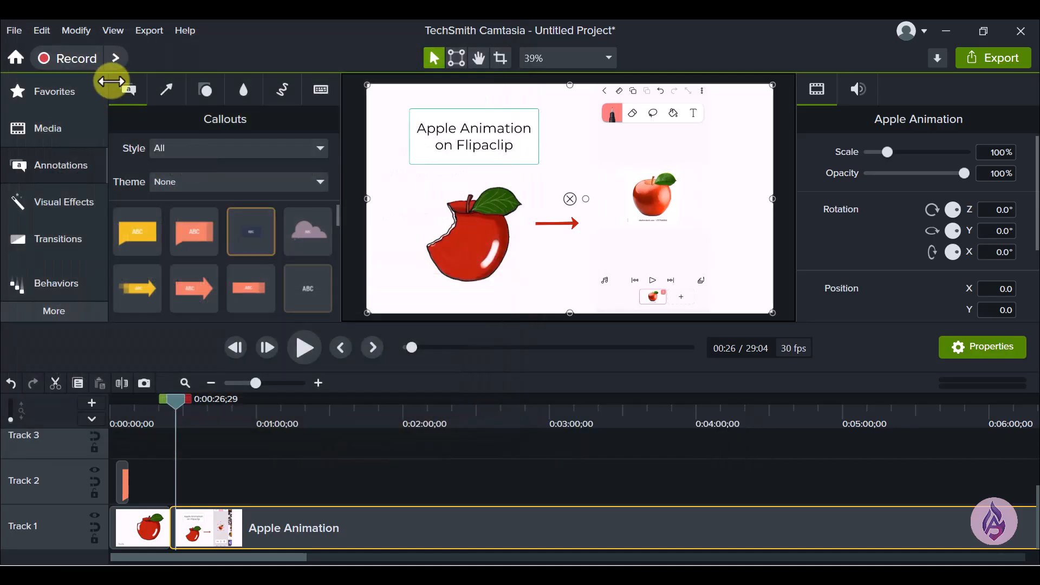
left_click(14, 32)
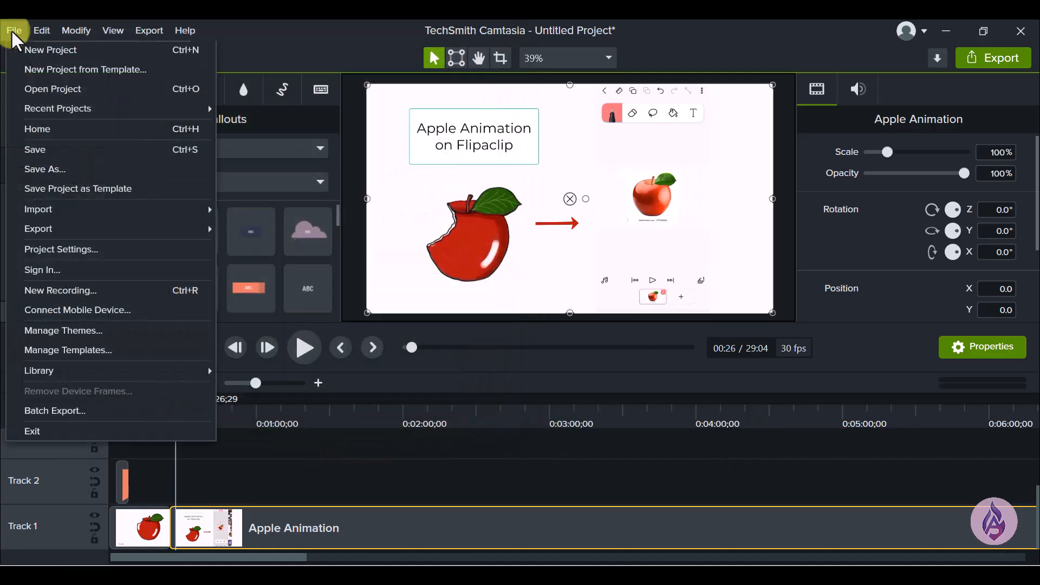
left_click(9, 31)
Save the project as the standalone Camtasia project Untitled Project.tscproj in the Project1 folder on the Desktop
left_click(8, 31)
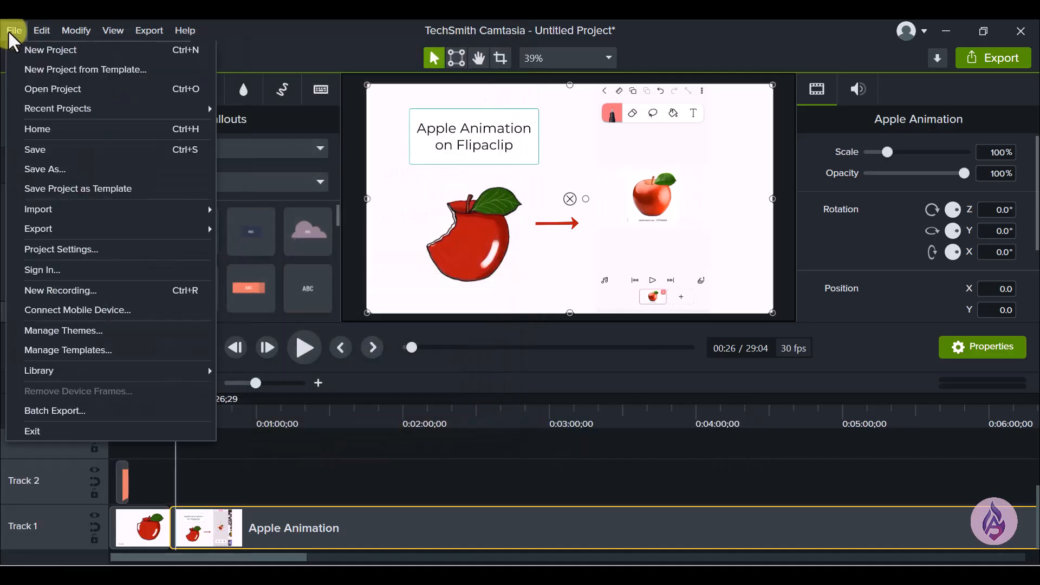
left_click(47, 155)
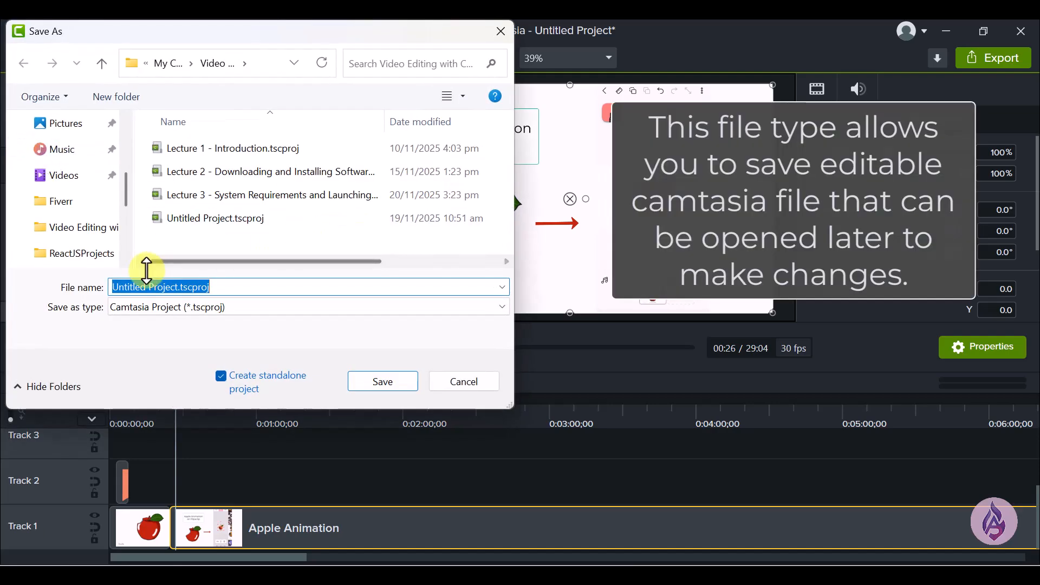
scroll(87, 185, "up", 5)
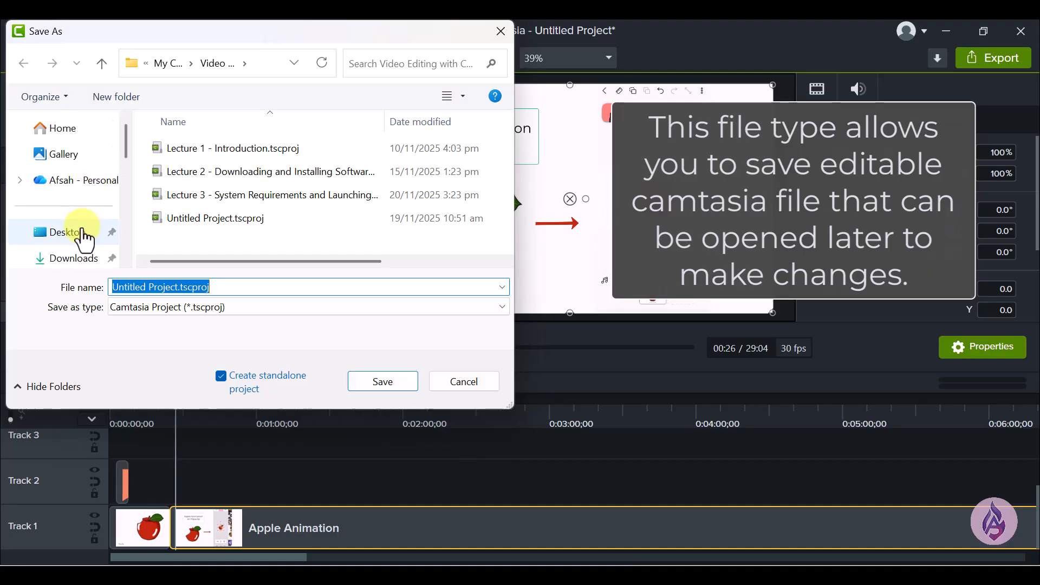
left_click(84, 237)
double_click(191, 176)
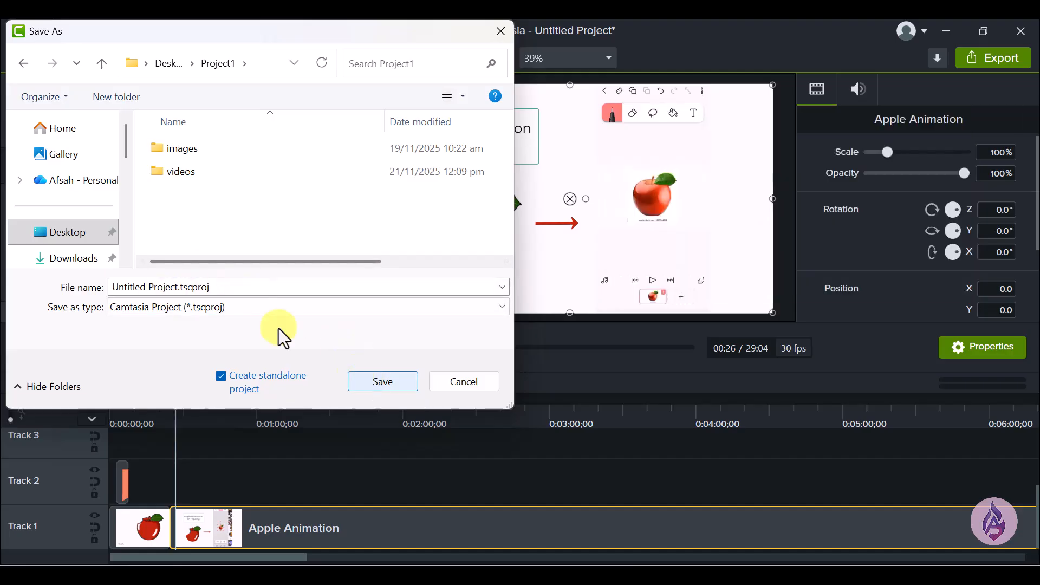
left_click(202, 310)
left_click(202, 307)
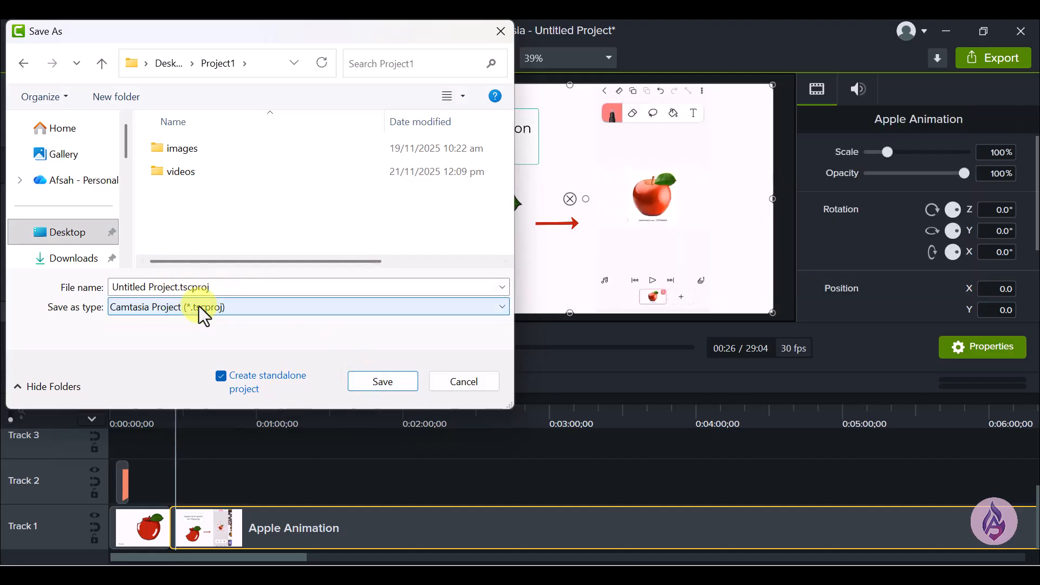
left_click(376, 386)
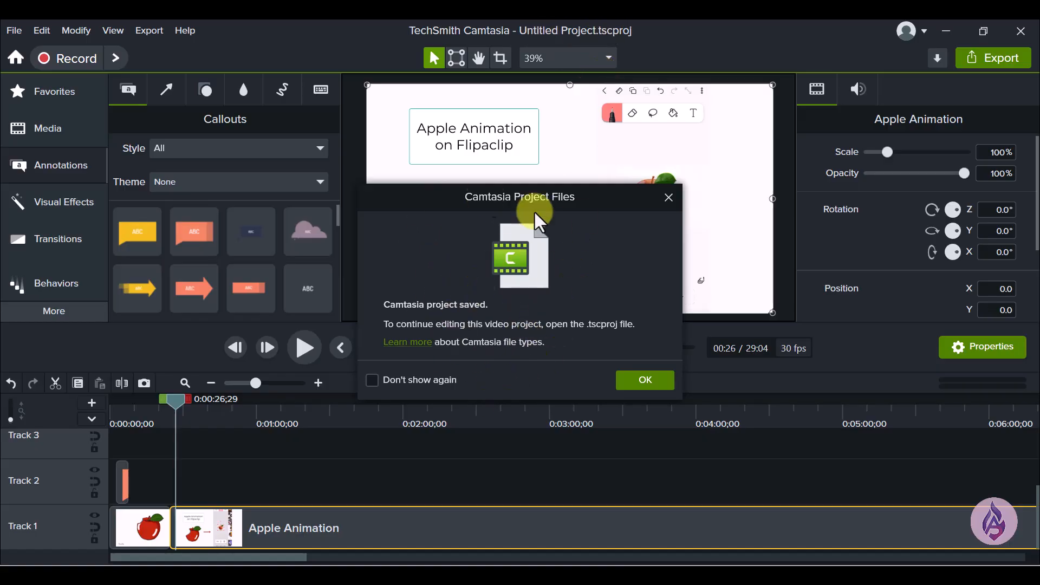
left_click(638, 382)
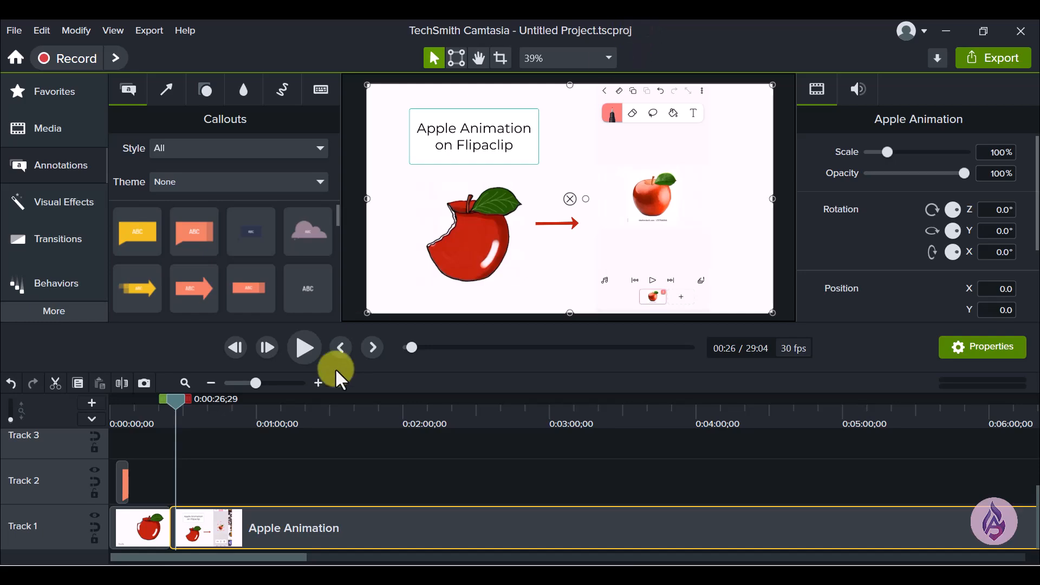
Try extending the callout on Track 2 past the playhead, saving the project, and undo the extension
left_click_drag(124, 480, 236, 471)
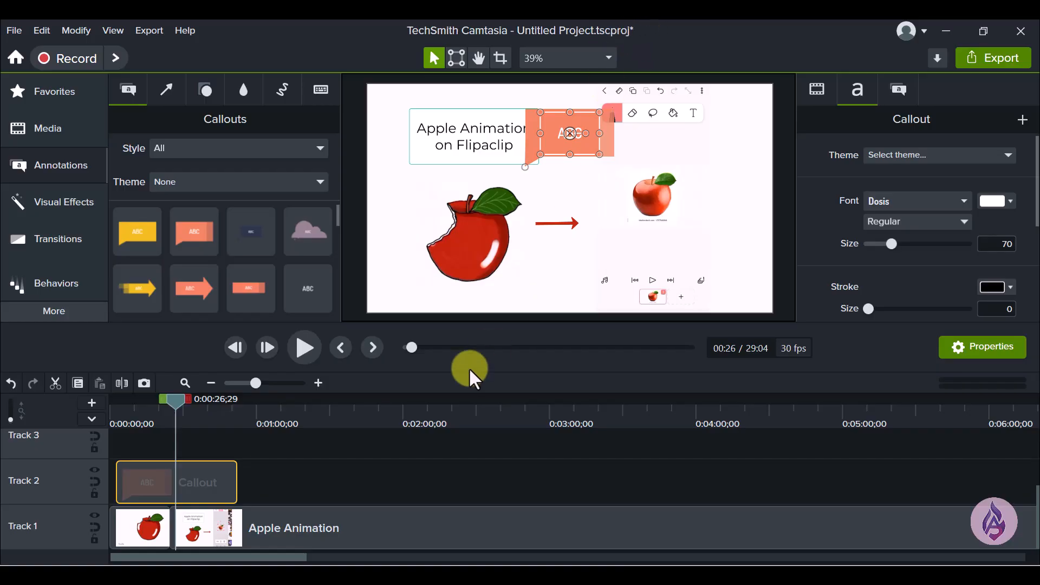
key("ctrl+s")
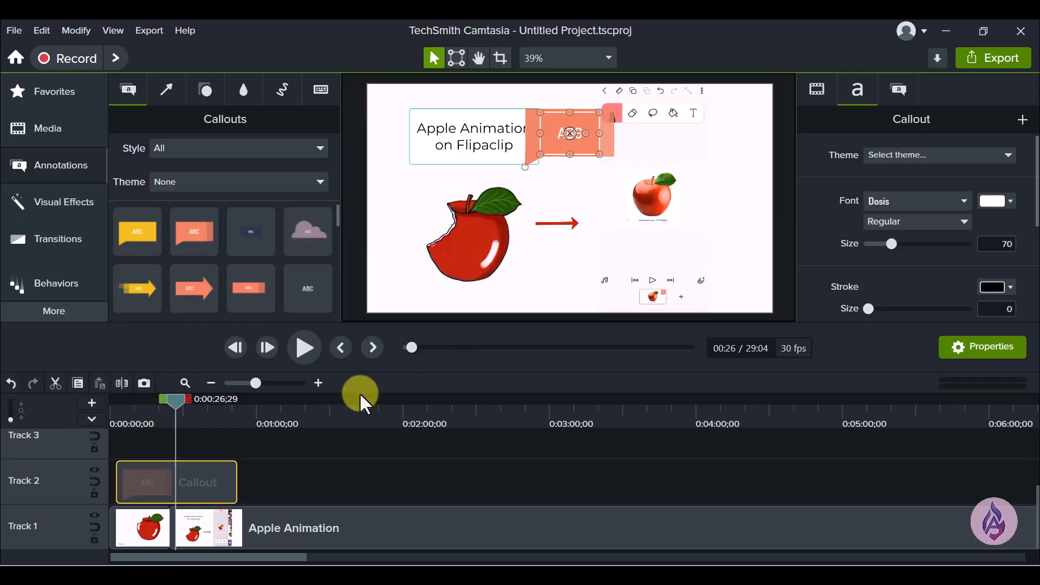
key("ctrl+z")
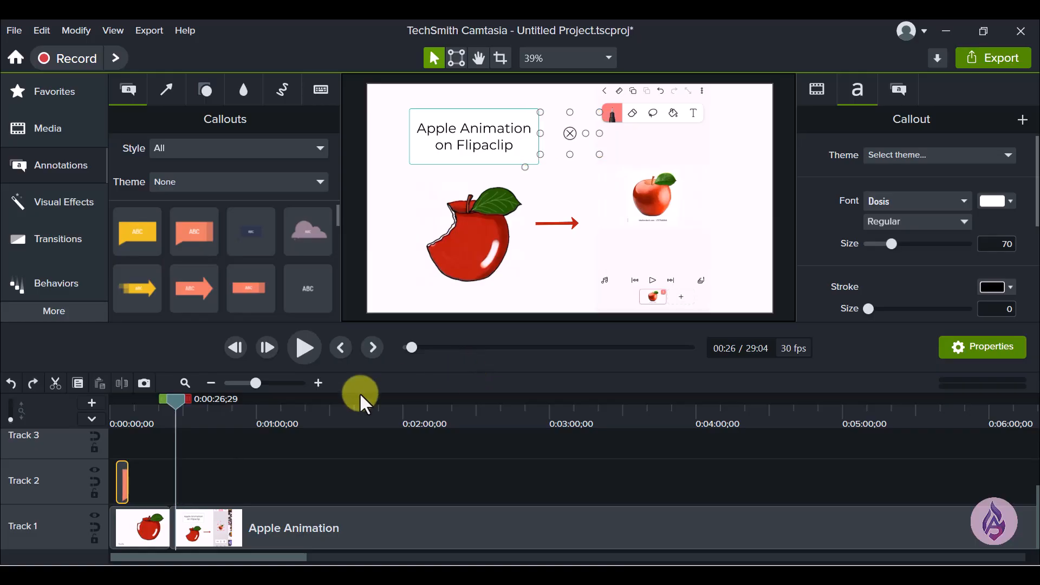
Save the project again to its existing file
left_click(12, 31)
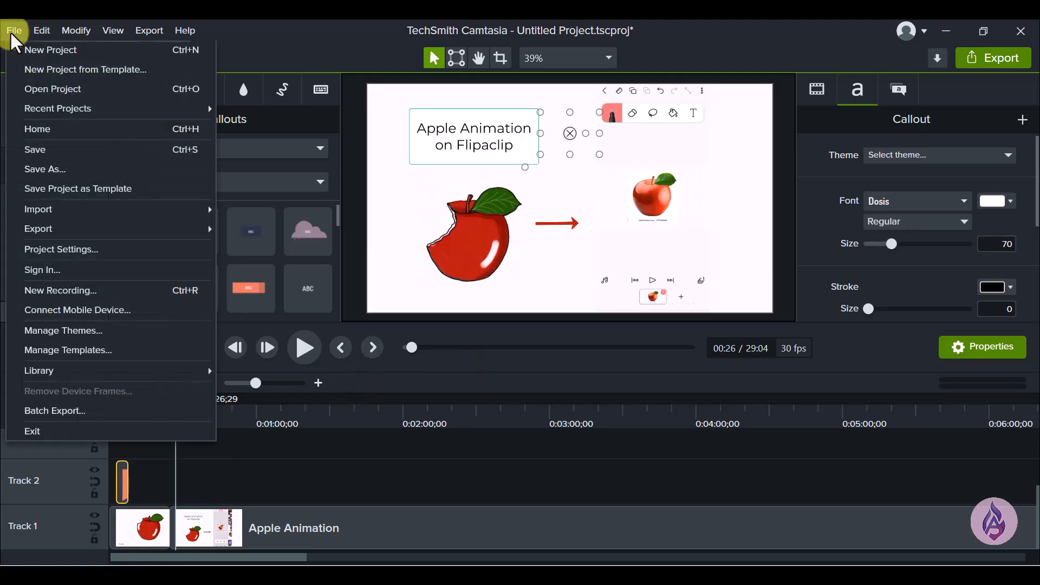
left_click(38, 151)
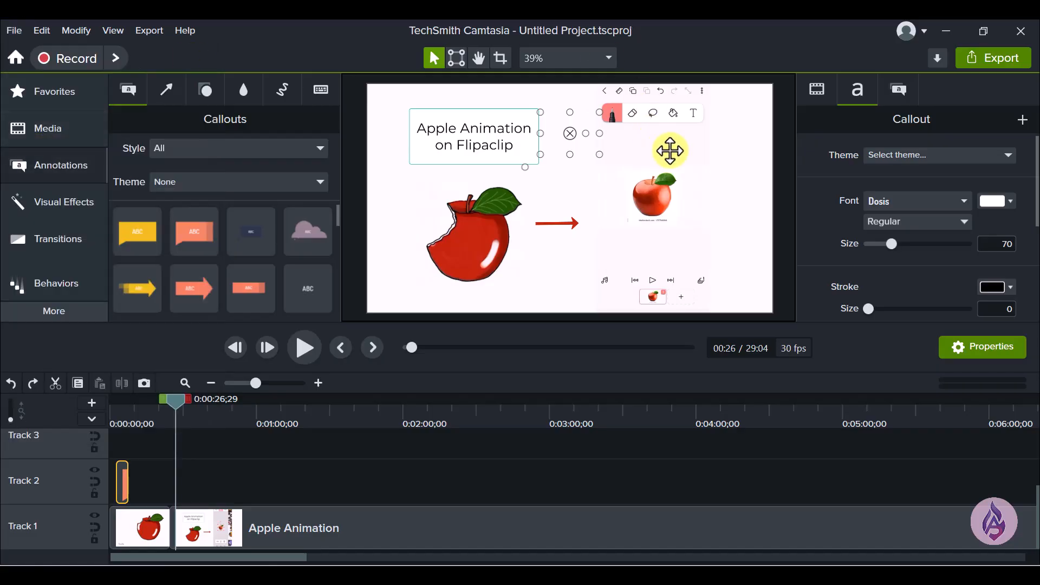